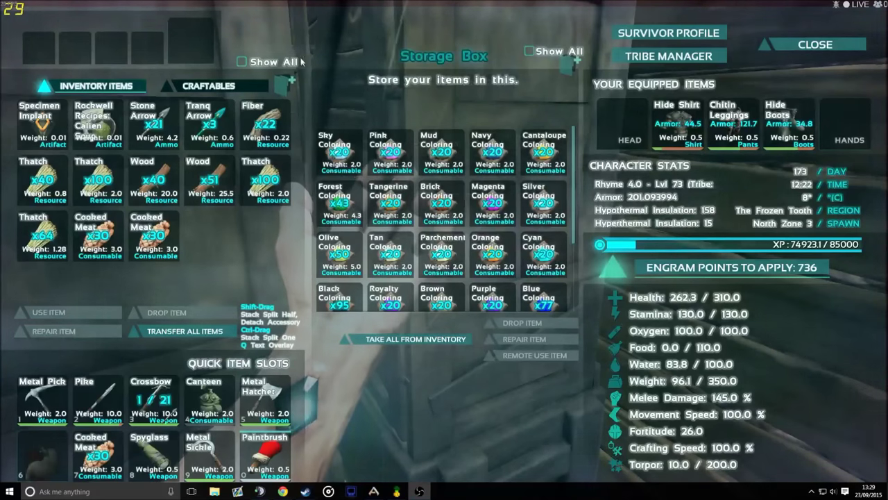
- Move the White, Purple, Yellow, Green, Red, Black and Olive Coloring stacks into the inventory
scroll(431, 209, "down", 3)
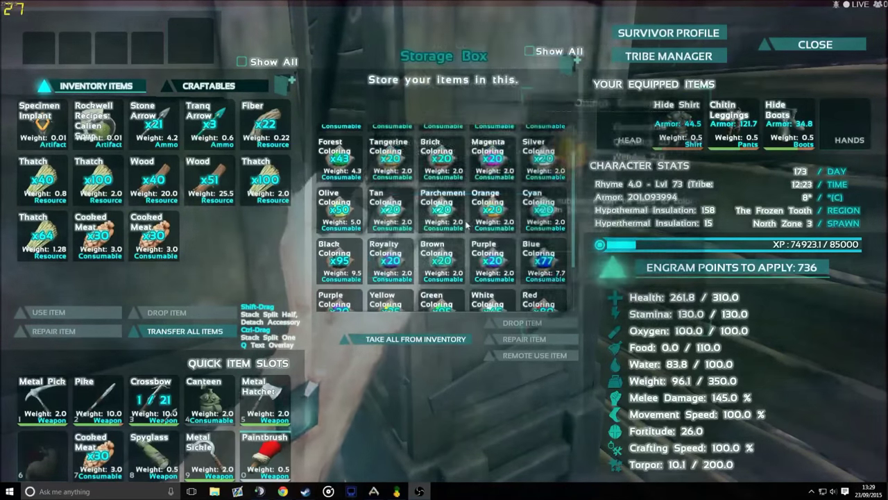
left_click_drag(431, 287, 208, 236)
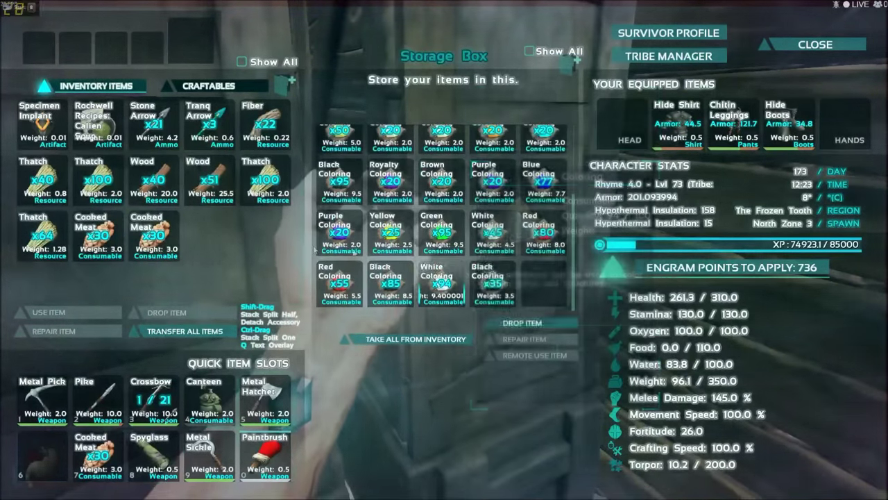
left_click_drag(341, 229, 277, 236)
key("t")
key("t")
key("t")
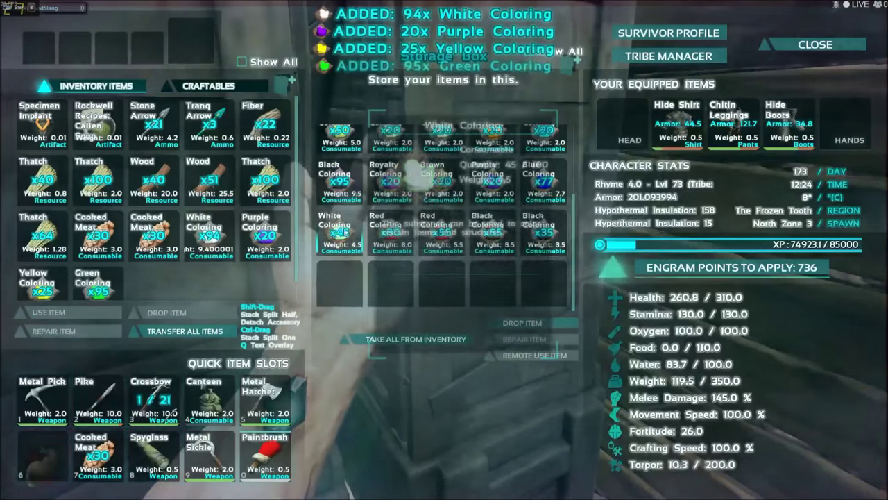
key("t")
key("t")
key("t")
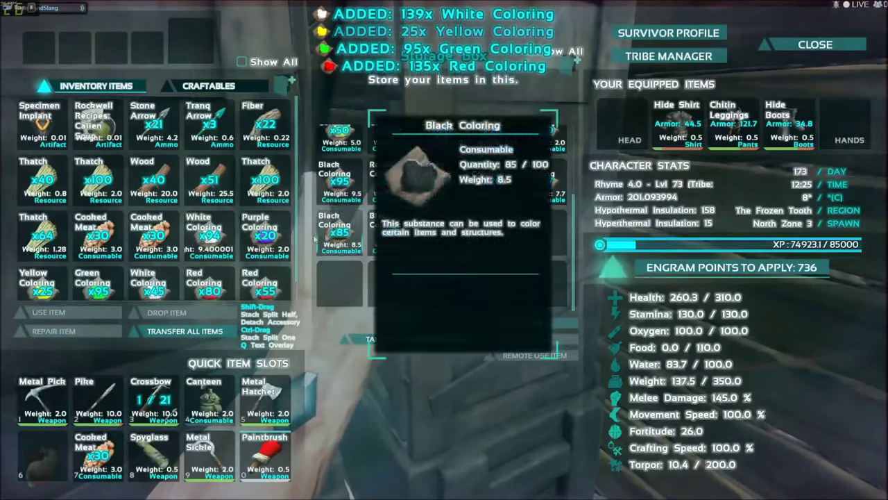
key("t")
key("t")
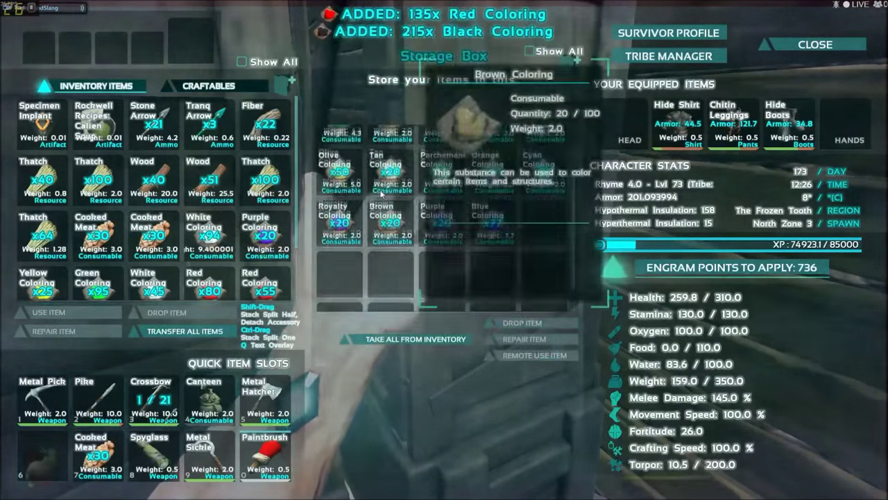
left_click_drag(340, 174, 291, 184)
- Transfer the remaining Tan through Navy Coloring stacks, then close the inventory
key("t")
key("t")
key("t")
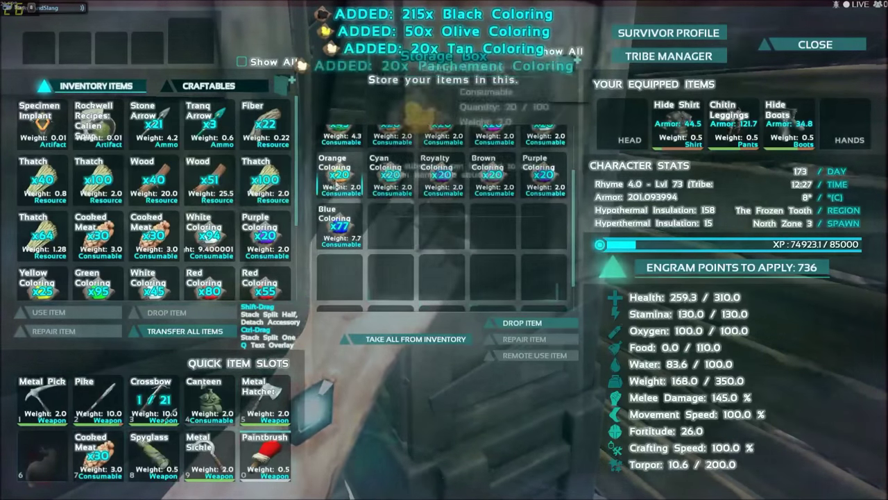
key("t")
key("t")
key("t")
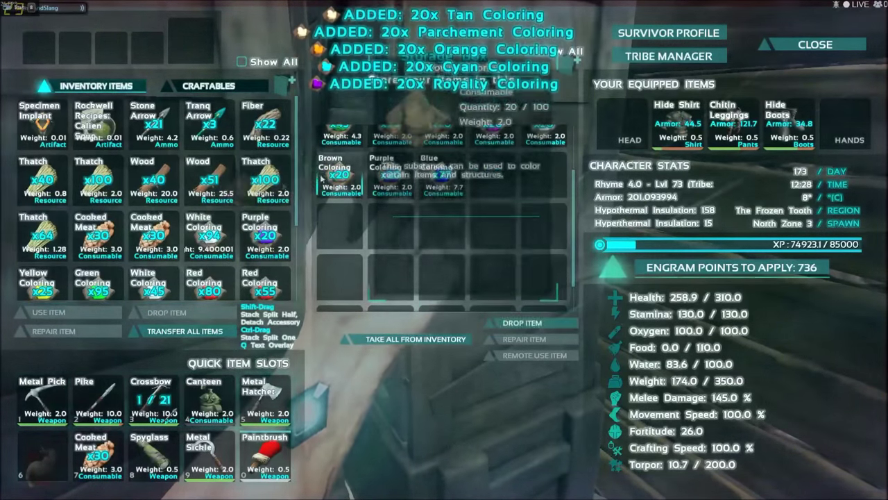
key("t")
key("t")
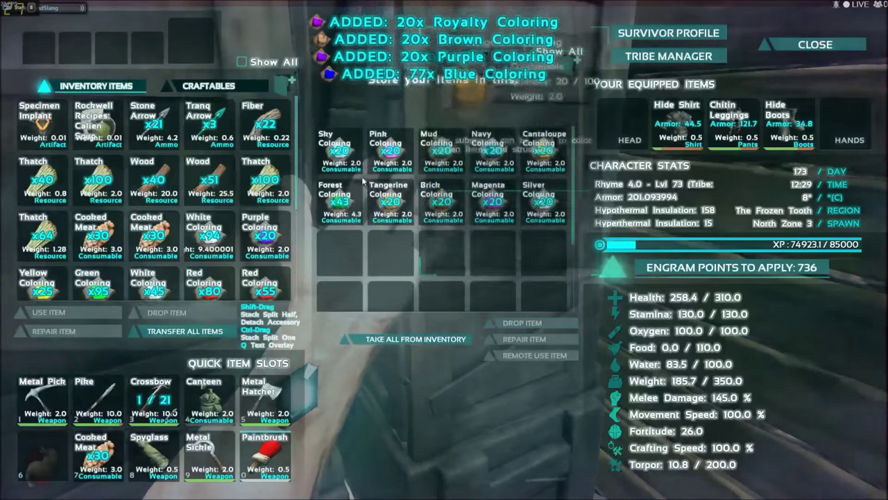
key("t")
key("t")
key("t")
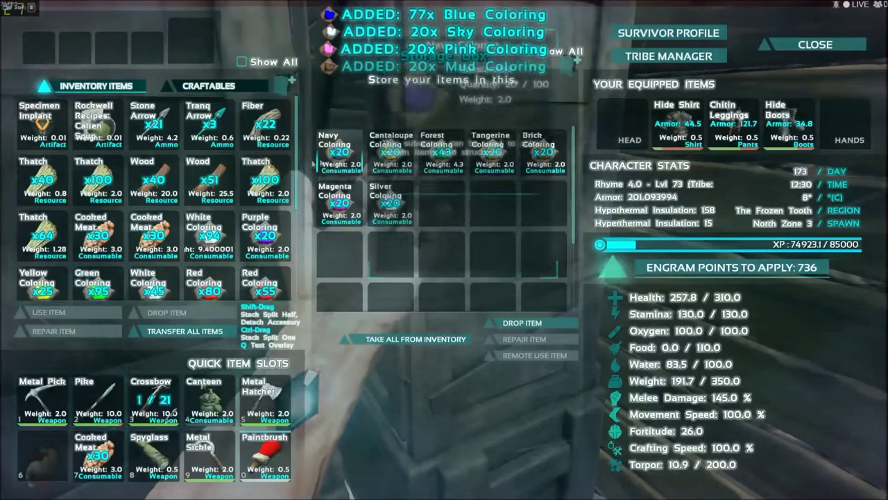
key("t")
key("t")
key("t")
key("t")
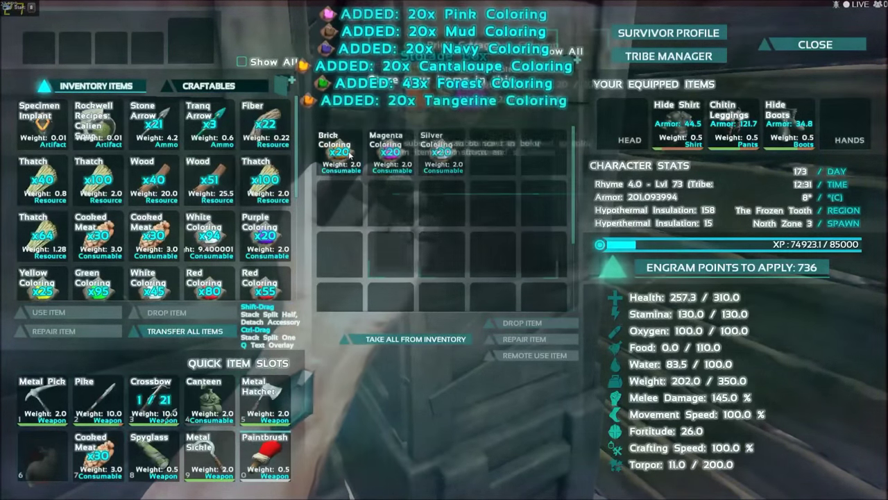
key("t")
key("t")
key("t")
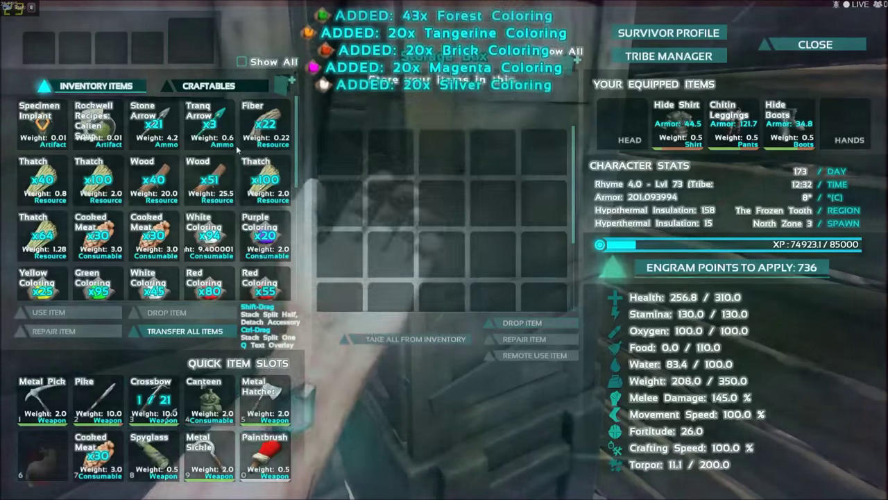
key("Escape")
- Walk toward the saddled pteranodon and bring up the Steam overlay
key("w")
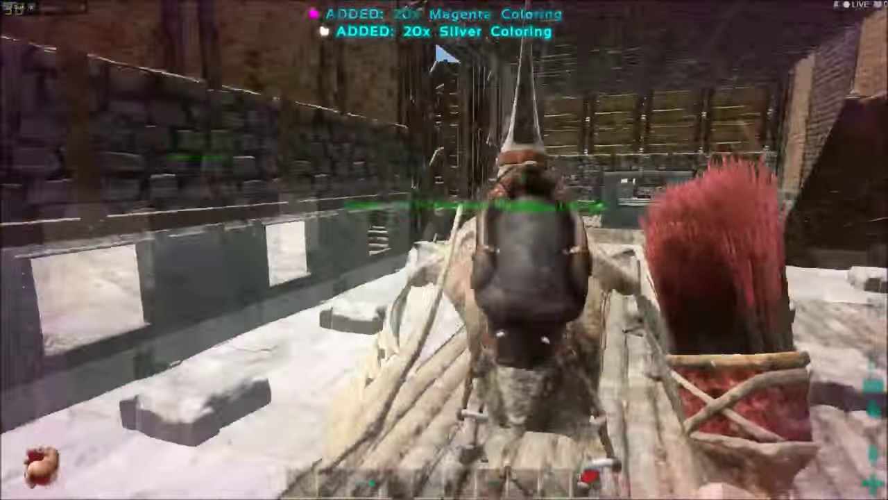
key("w")
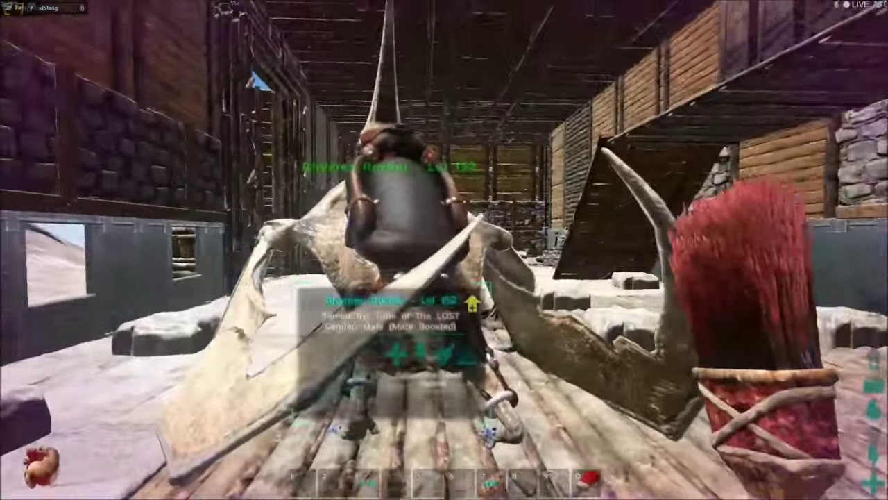
key("shift+Tab")
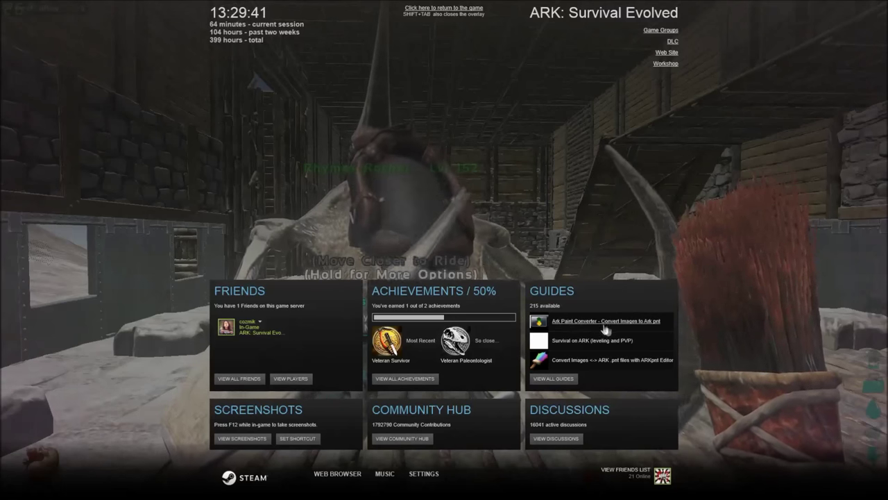
- Read through the Ark Paint Converter guide, then close its browser window
left_click(566, 321)
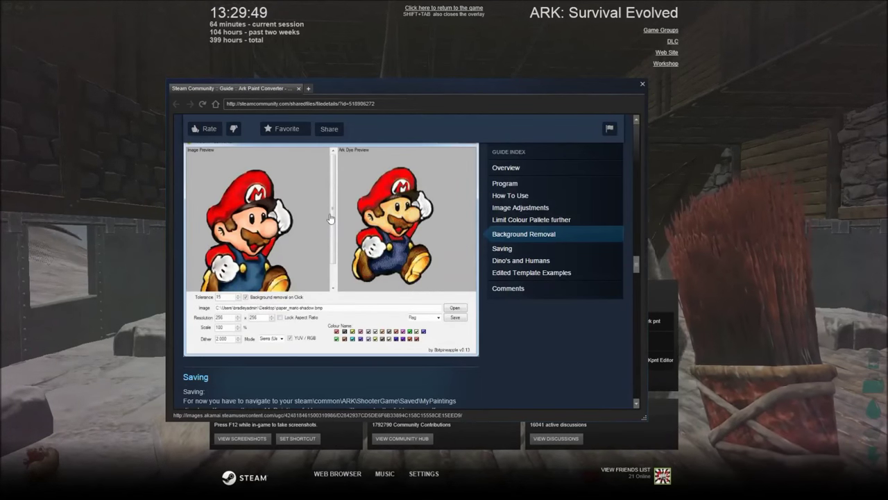
scroll(286, 199, "up", 10)
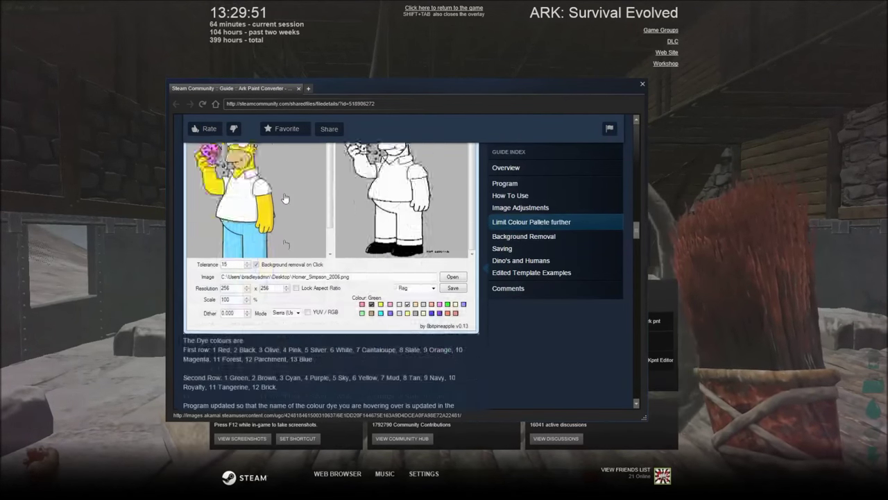
scroll(285, 199, "up", 5)
left_click_drag(635, 221, 631, 141)
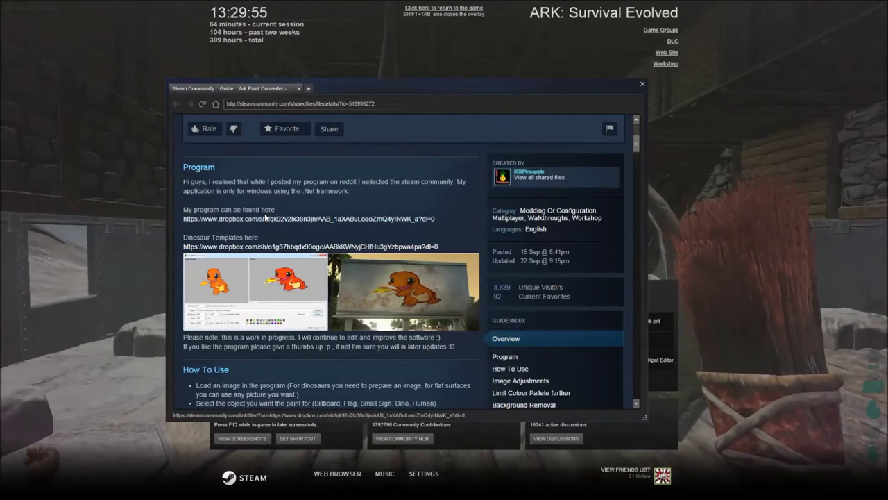
left_click(298, 89)
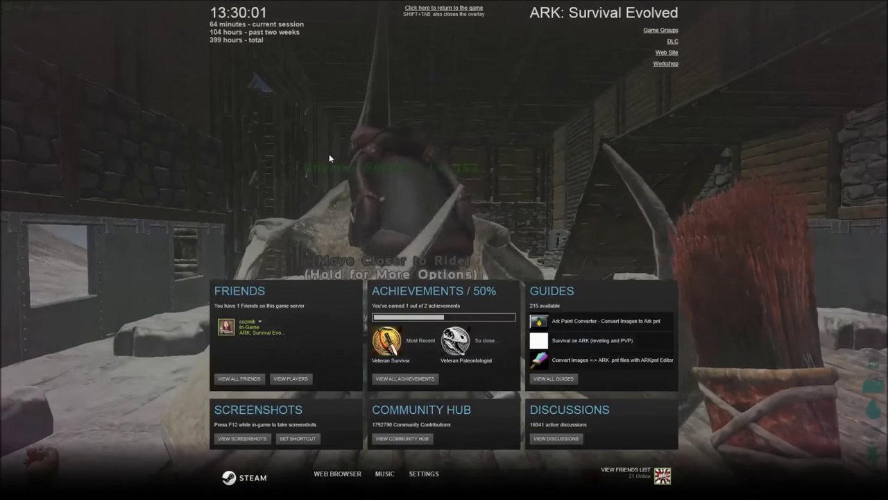
- Return to the game and dye the signpost's Color Region 1 red
key("shift+Tab")
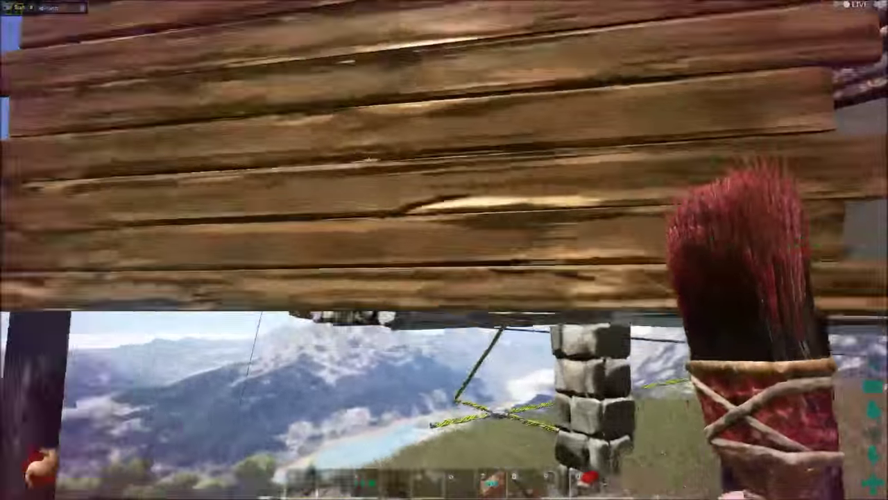
key("e")
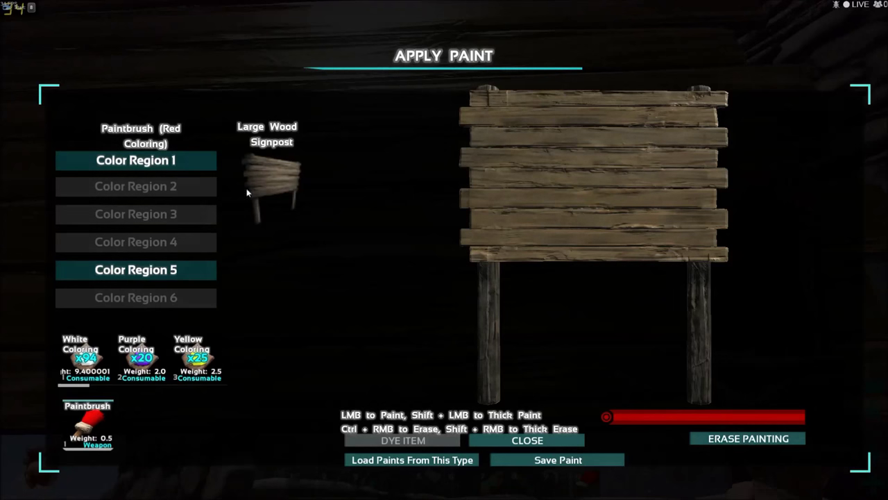
left_click(189, 162)
- Try saving the signpost painting as 'tutorial', then leave the Apply Paint screen
left_click(550, 461)
type("tutorial")
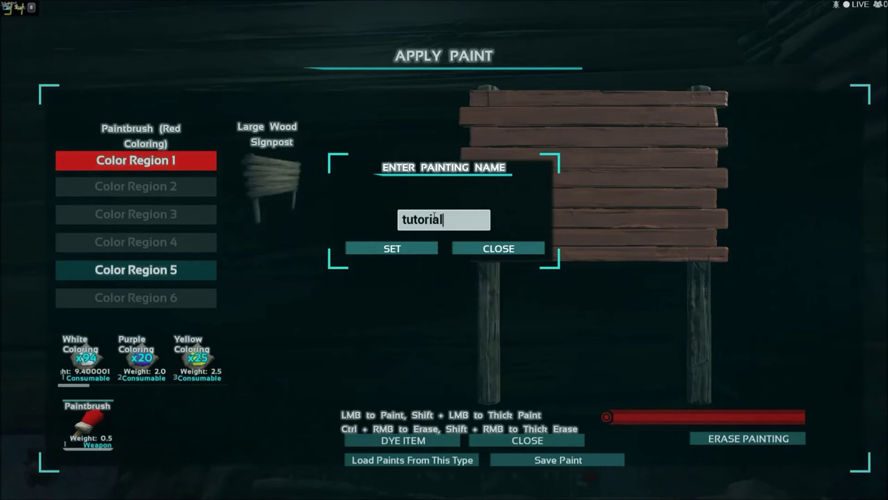
left_click(420, 250)
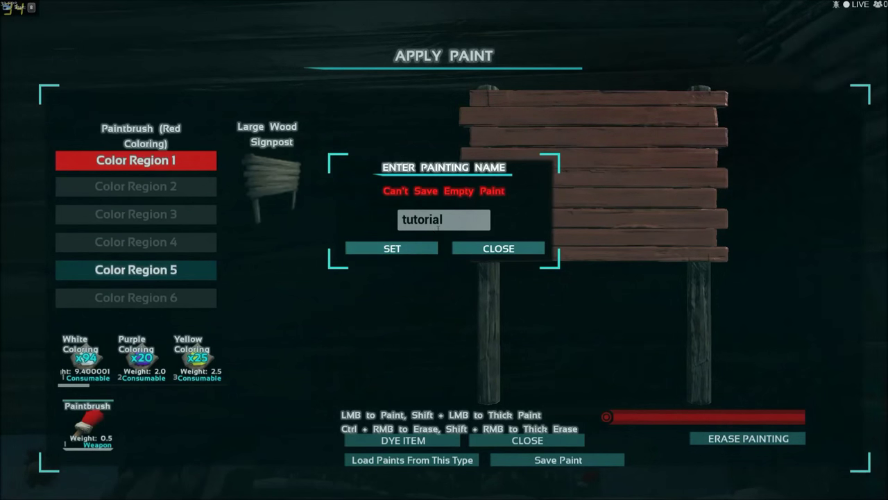
left_click(470, 249)
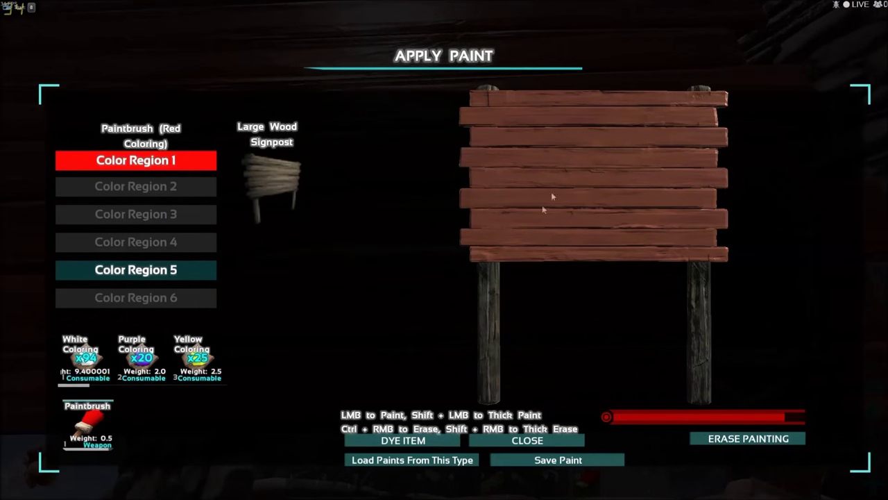
left_click(550, 461)
type("tutorial")
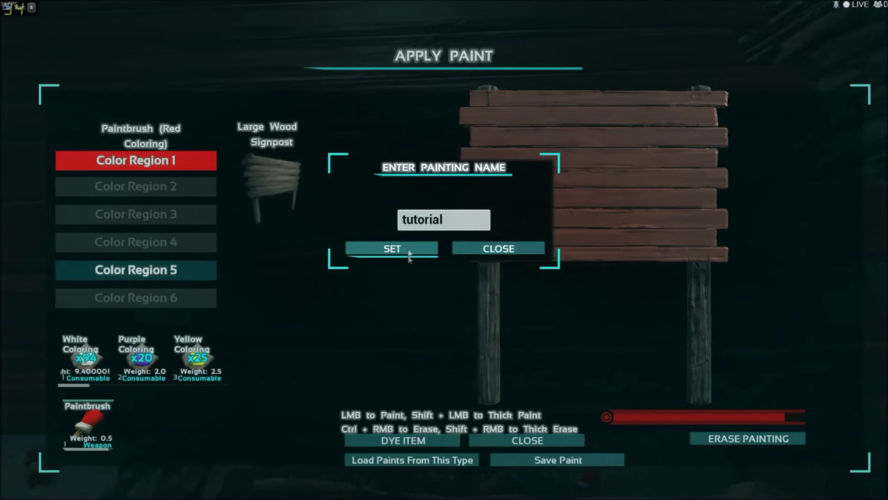
left_click(409, 252)
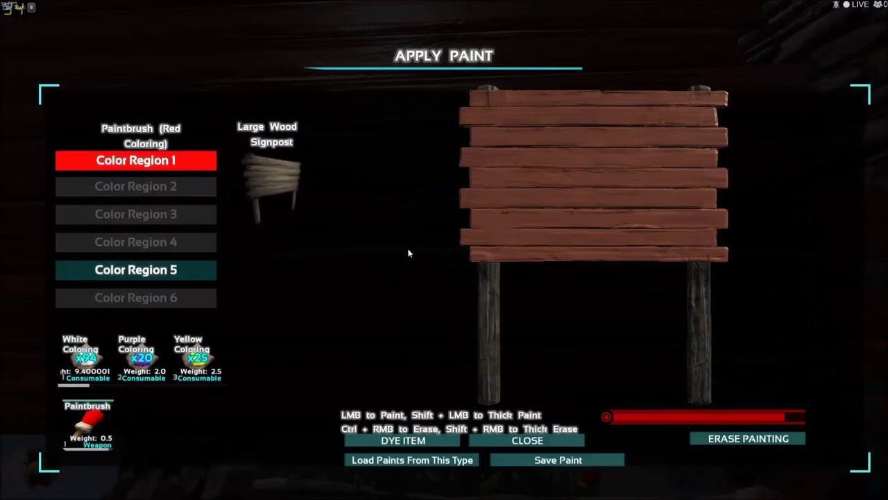
key("Escape")
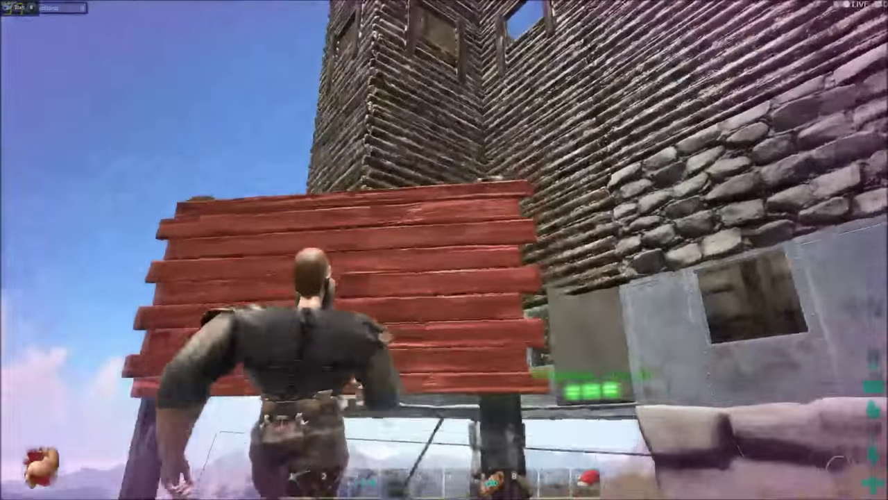
- Step back and forward to inspect the red-painted Large Wood Signpost
key("s")
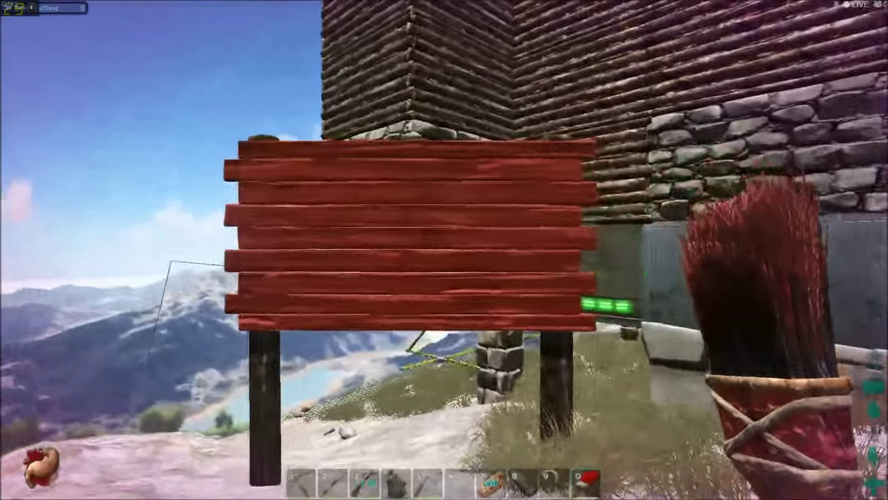
key("w")
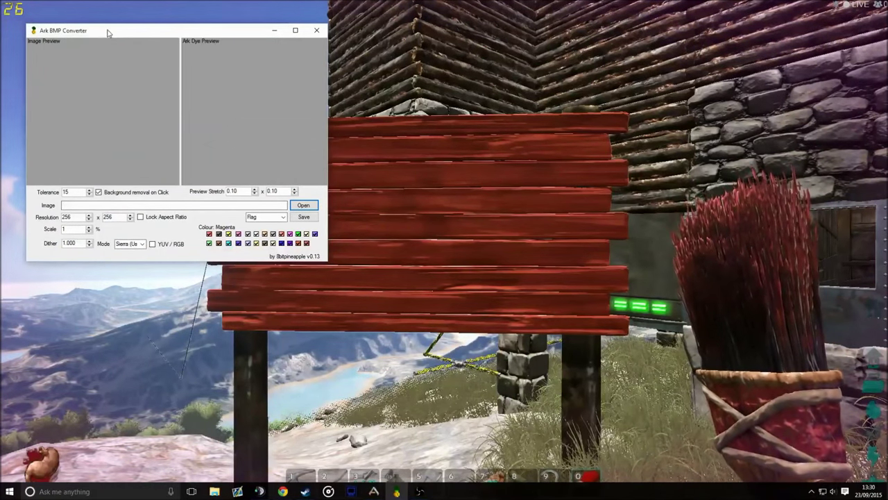
- Open ganja05.jpg from the Desktop in the converter, loading it at 256 x 256
mouse_move(107, 32)
left_mouse_down()
mouse_move(200, 36)
mouse_move(315, 75)
left_mouse_up()
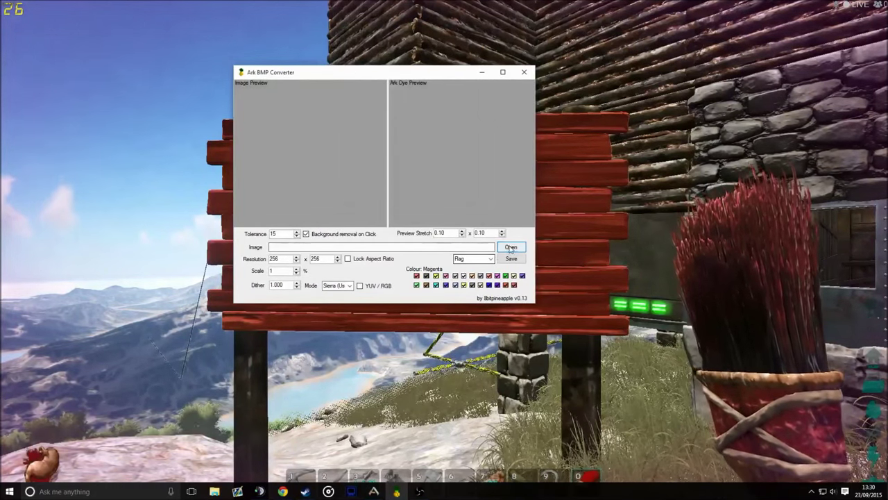
left_click(511, 248)
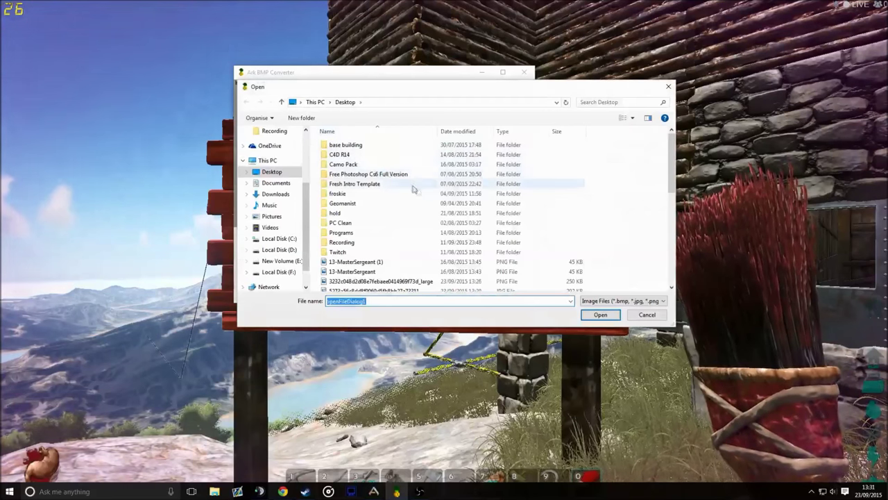
scroll(417, 210, "down", 5)
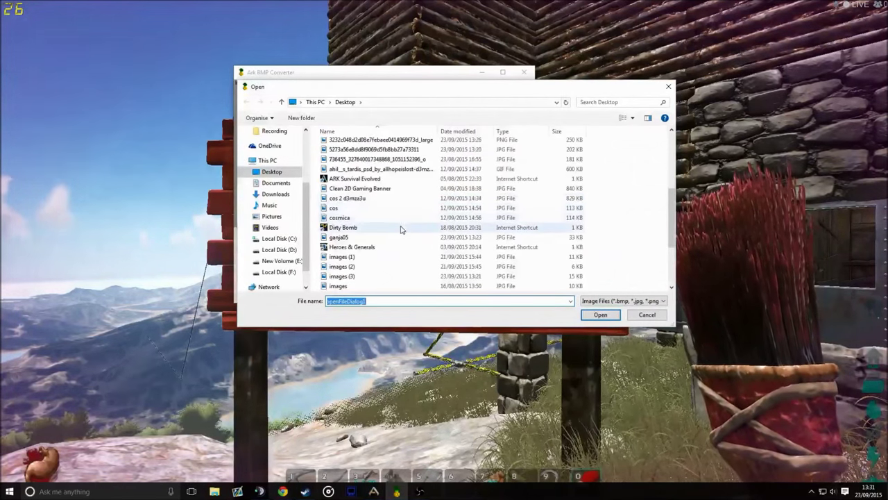
left_click(403, 237)
left_click(600, 314)
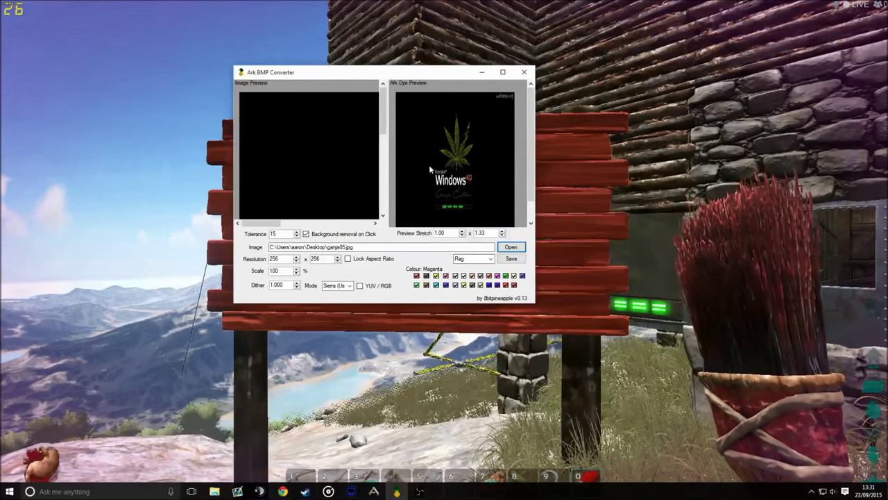
mouse_move(266, 225)
left_mouse_down()
mouse_move(347, 224)
mouse_move(292, 223)
mouse_move(313, 224)
left_mouse_up()
mouse_move(381, 113)
left_mouse_down()
mouse_move(378, 170)
mouse_move(339, 156)
left_mouse_up()
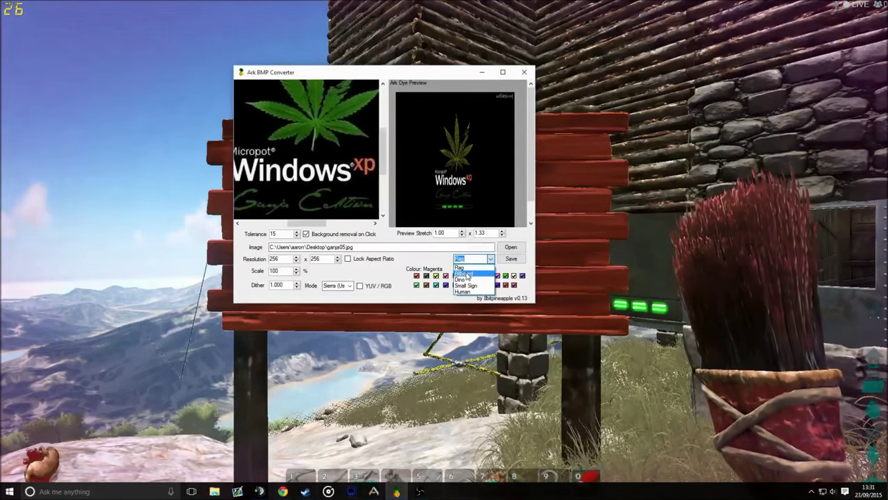
- Set the conversion target to Billboard, lower Preview Stretch slightly, and start saving
left_click(468, 274)
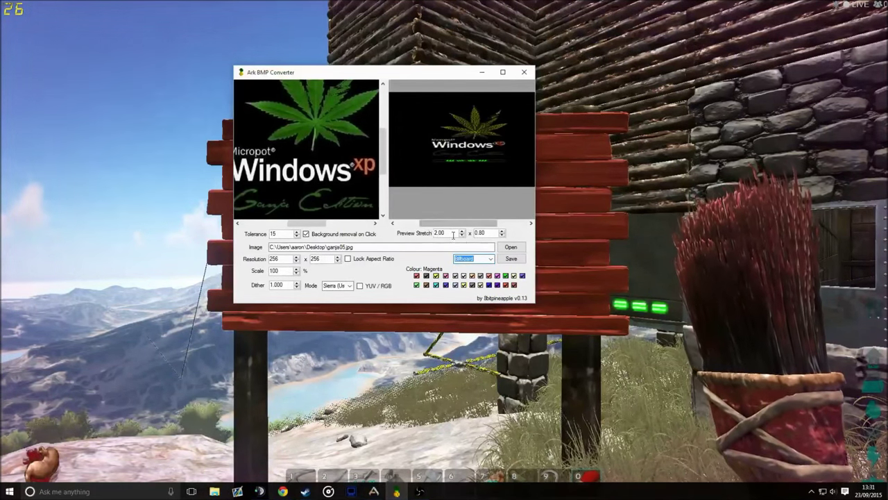
left_click(462, 236)
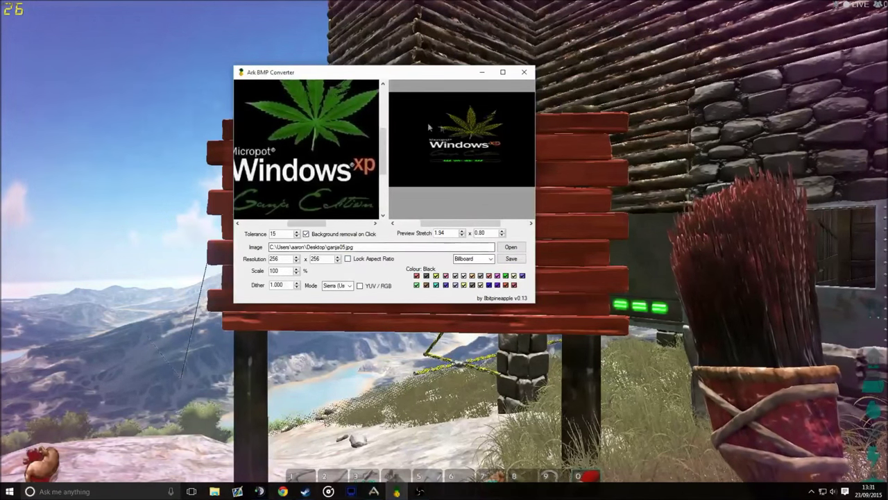
left_click(511, 259)
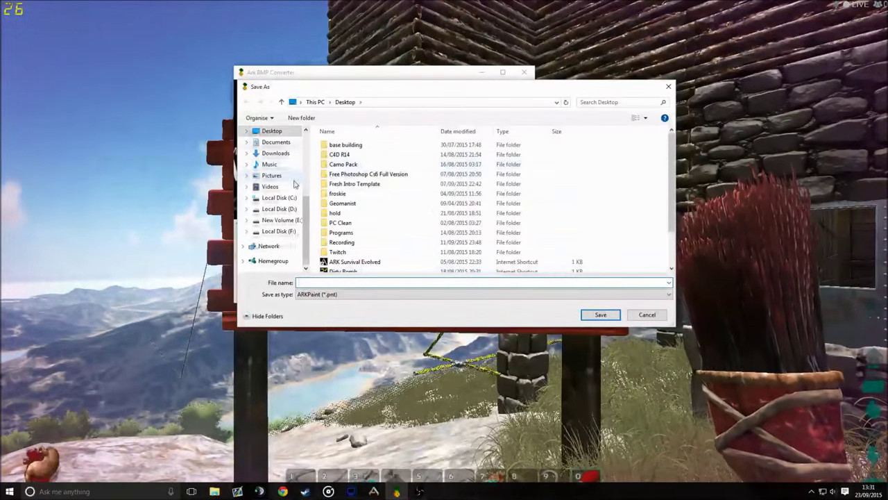
- Browse the Save As dialog to C:\Program Files (x86)\Steam\steamapps
left_click(281, 198)
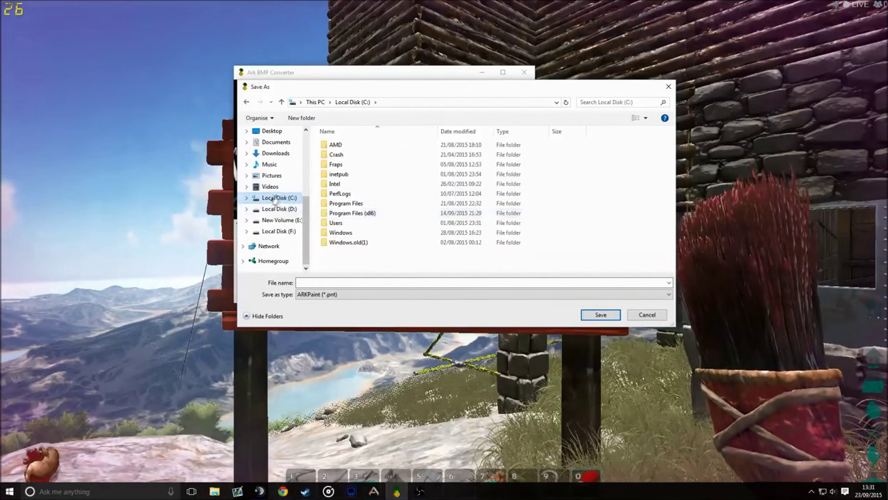
double_click(343, 215)
scroll(350, 222, "down", 6)
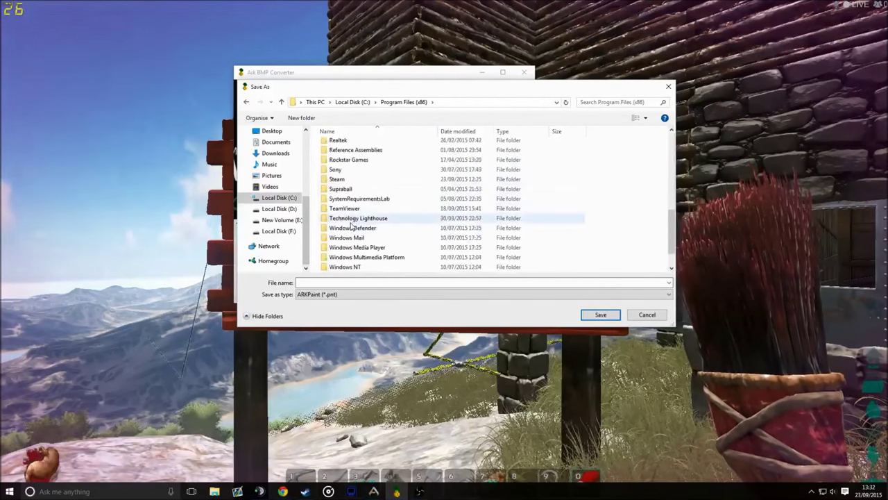
scroll(351, 229, "down", 1)
scroll(346, 232, "up", 1)
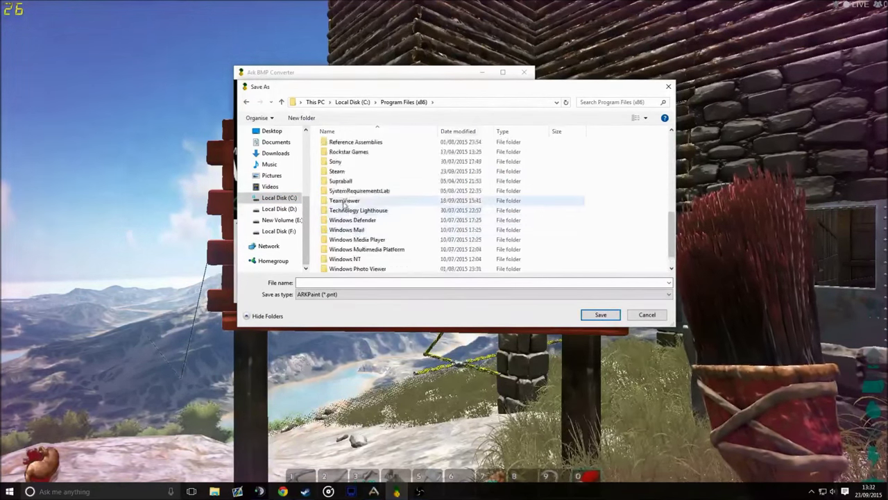
double_click(344, 169)
scroll(352, 195, "down", 2)
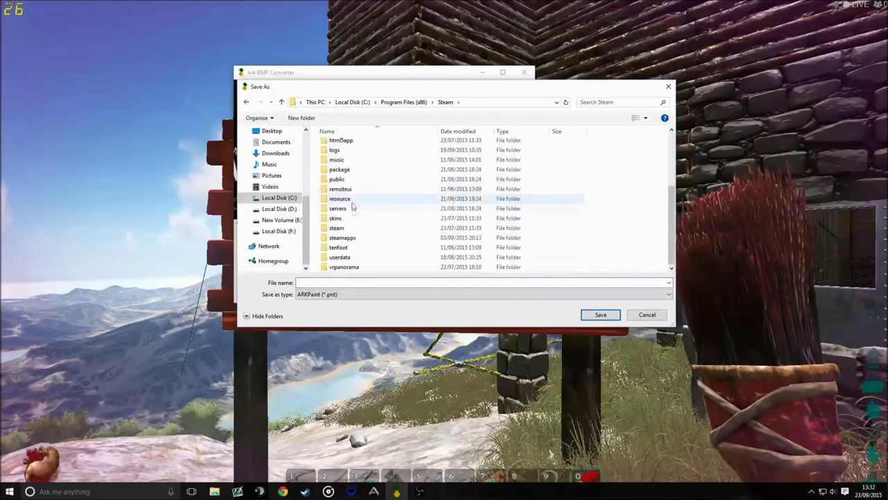
double_click(347, 238)
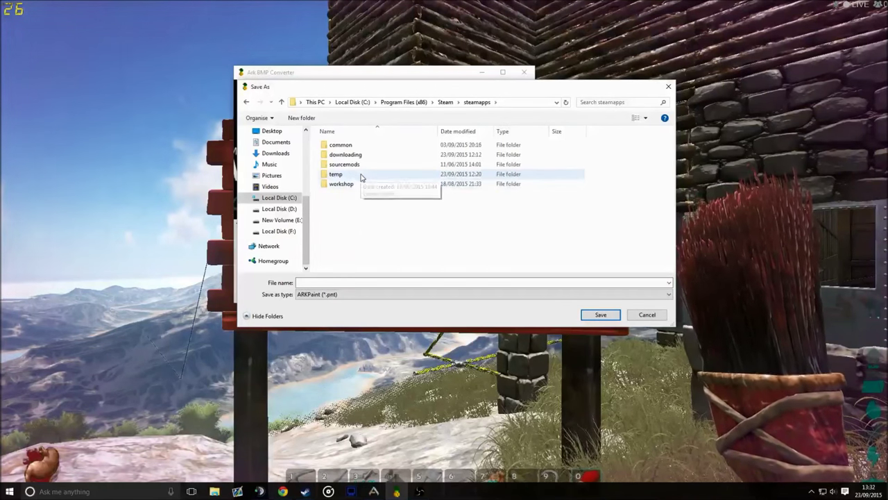
- Continue into common\ARK\ShooterGame\Saved\MyPaintings
left_click(349, 146)
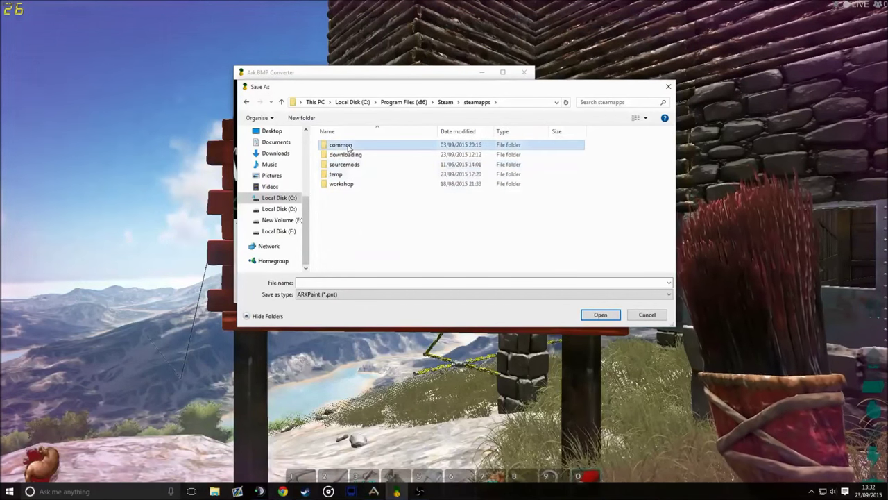
double_click(349, 146)
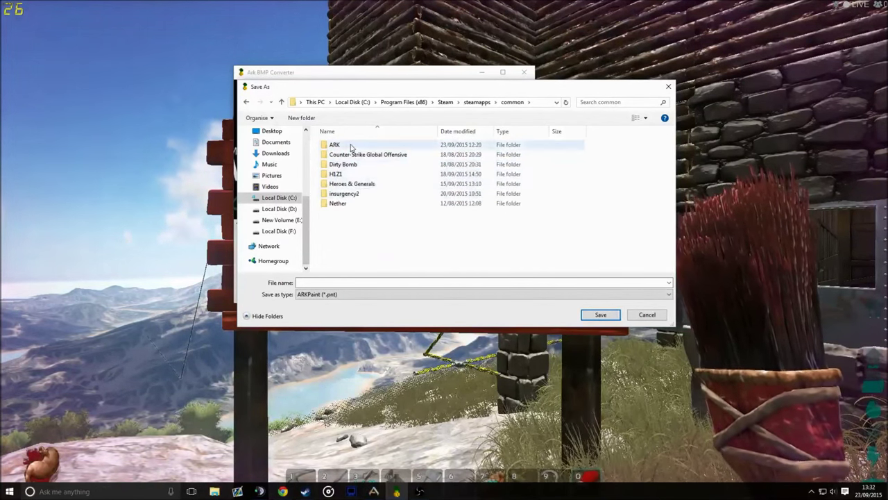
double_click(351, 146)
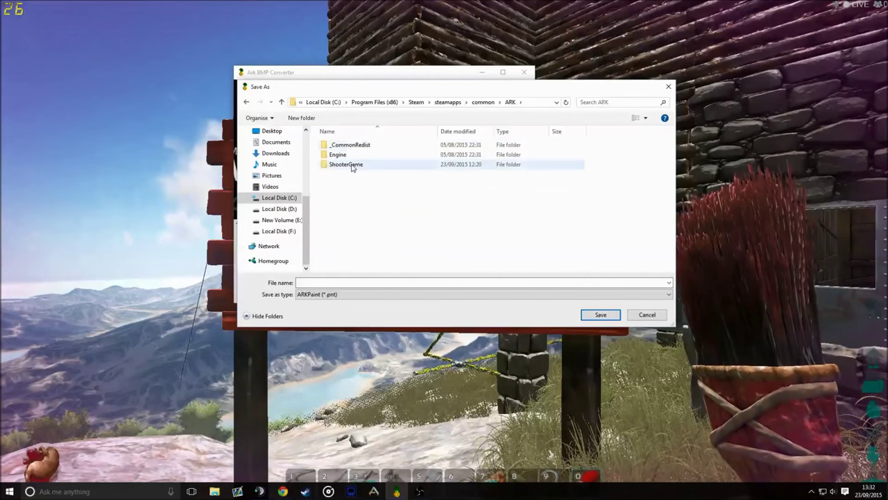
double_click(353, 167)
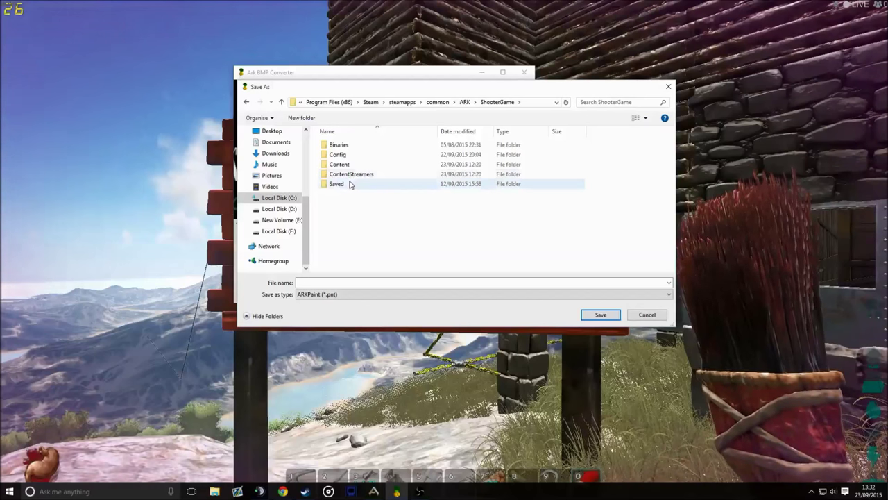
double_click(351, 184)
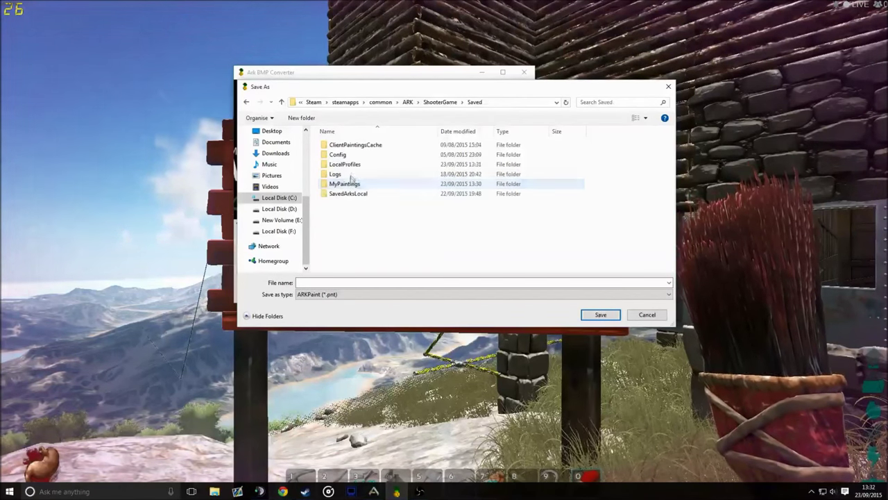
double_click(347, 184)
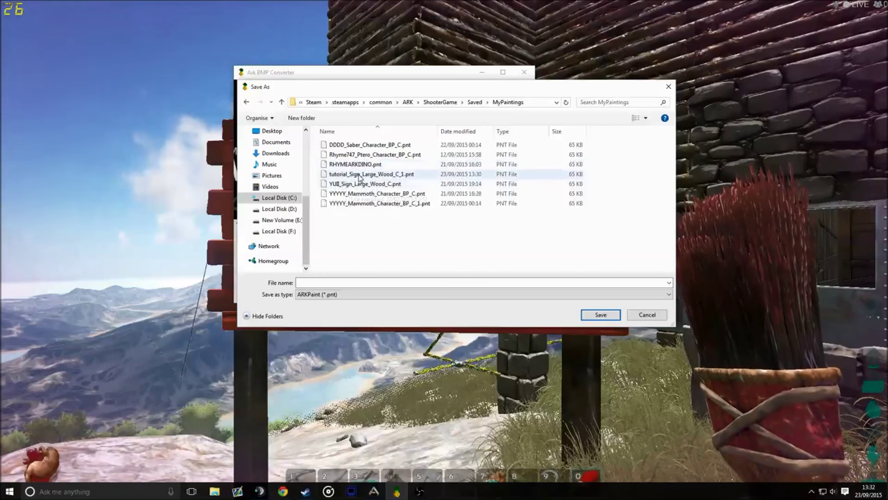
- Save over tutorial_Sign_Large_Wood_C_1.pnt, confirming the replacement
left_click(359, 175)
left_click(595, 316)
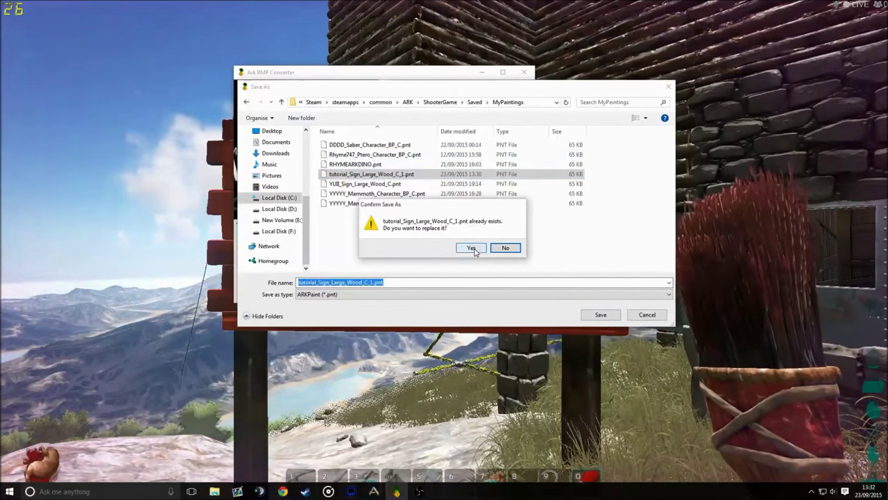
left_click(472, 247)
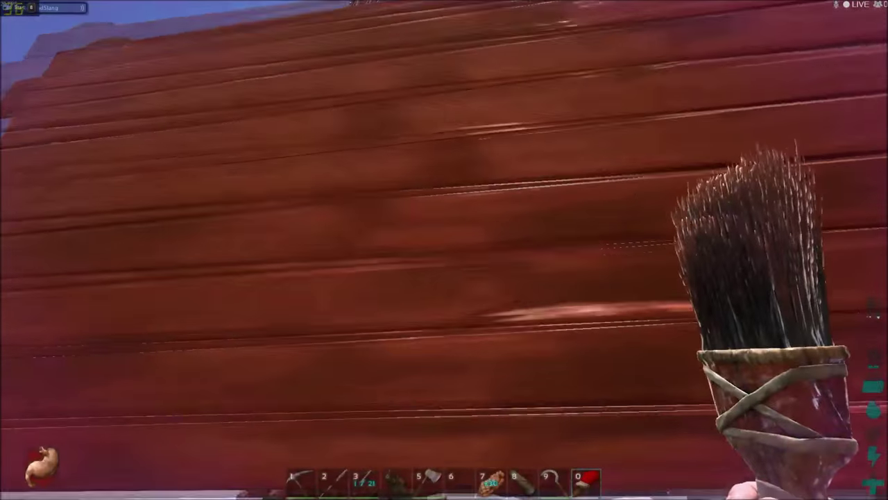
- List the signpost's saved paintings and preview tutorial's dye needs (609% Black, missing Slate)
key("e")
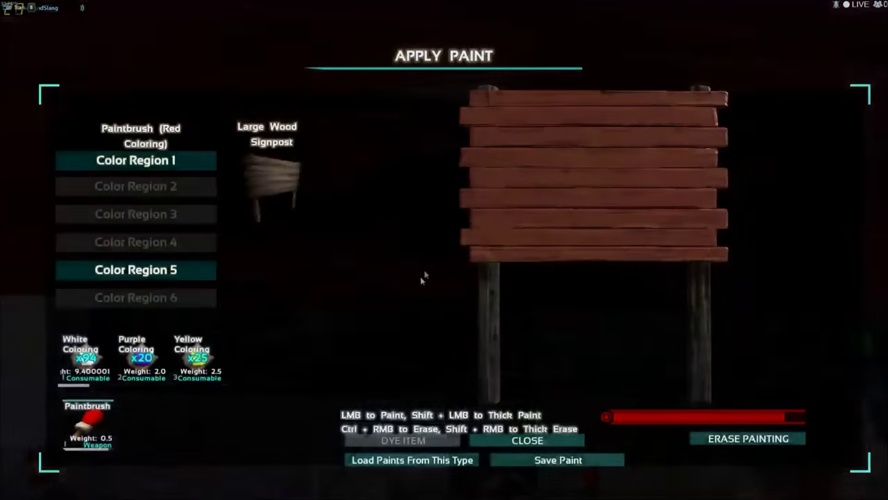
left_click(394, 461)
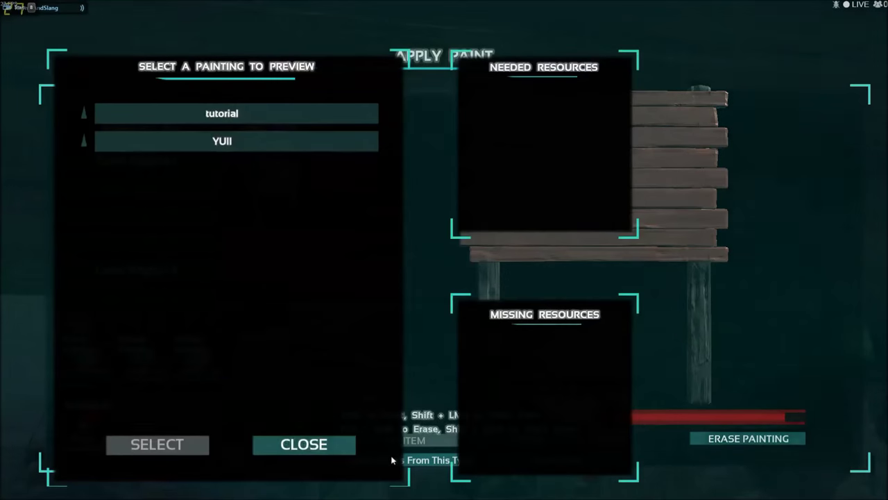
left_click(223, 119)
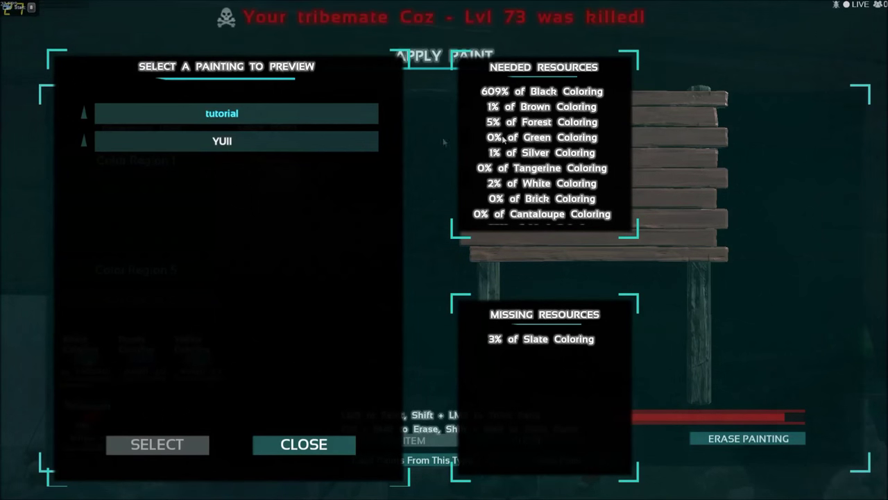
- Compare the tutorial and YUII paintings' dye needs, then load YUII onto the signpost
left_click(293, 144)
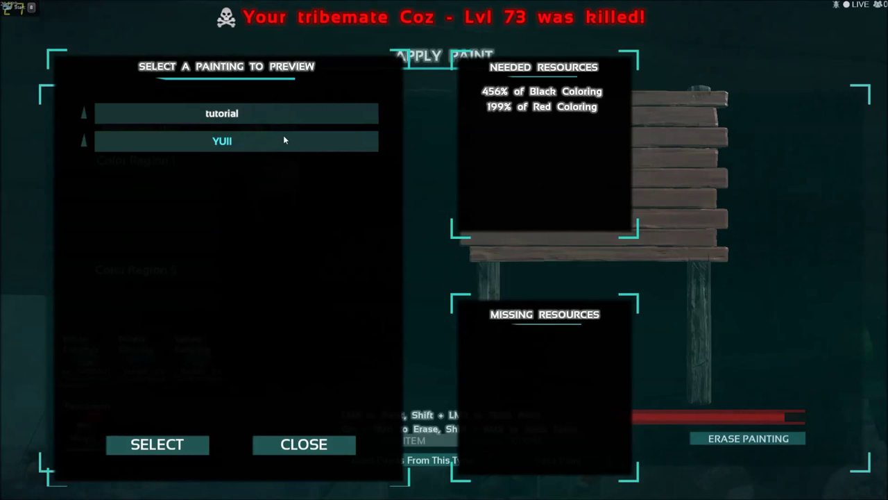
left_click(259, 111)
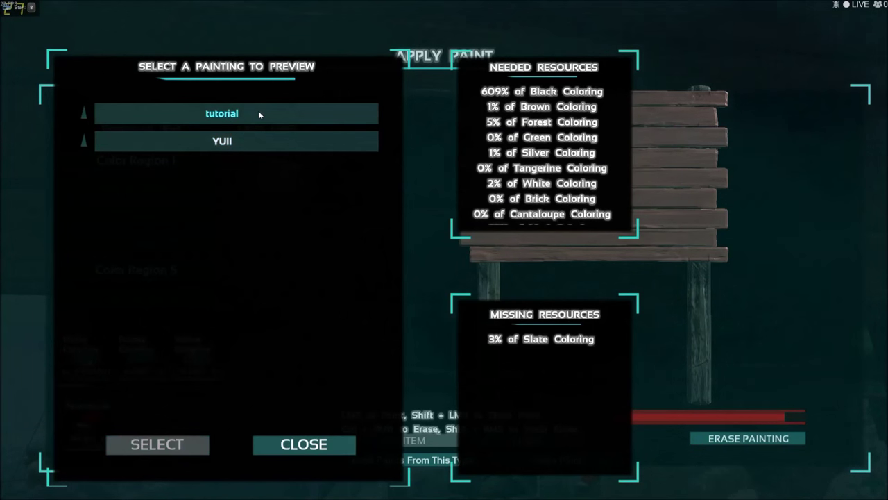
left_click(259, 141)
left_click(261, 122)
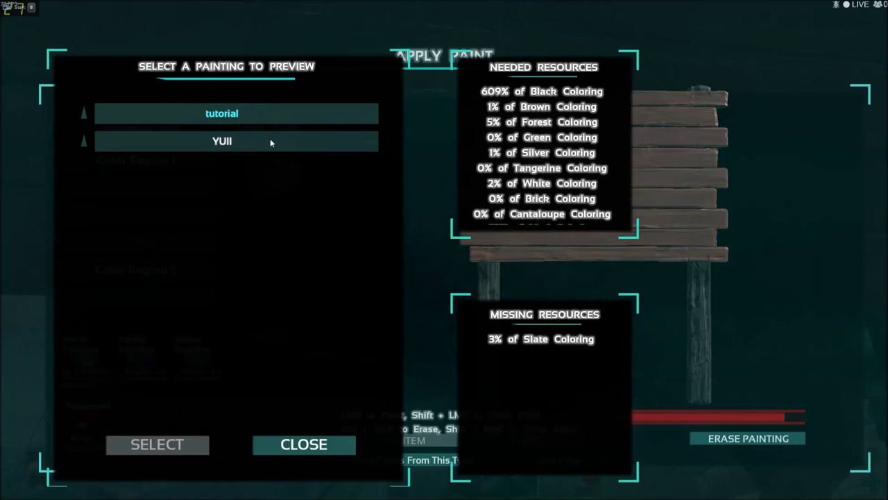
left_click(205, 141)
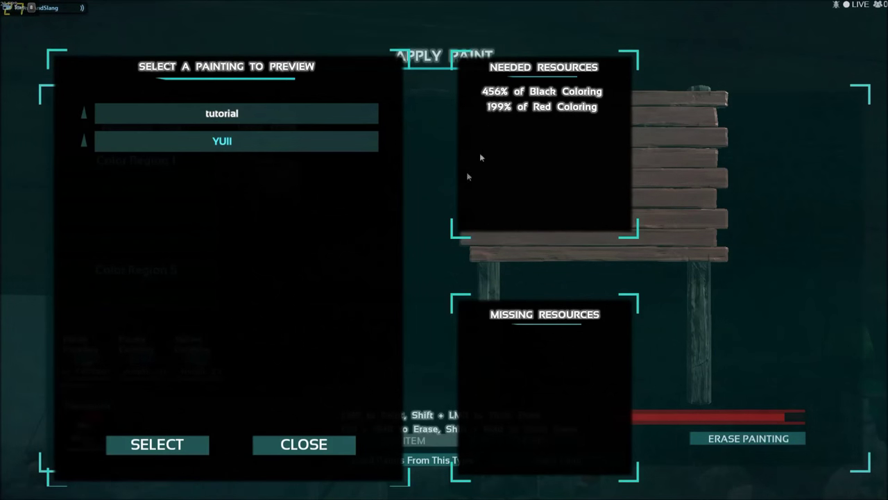
left_click(348, 114)
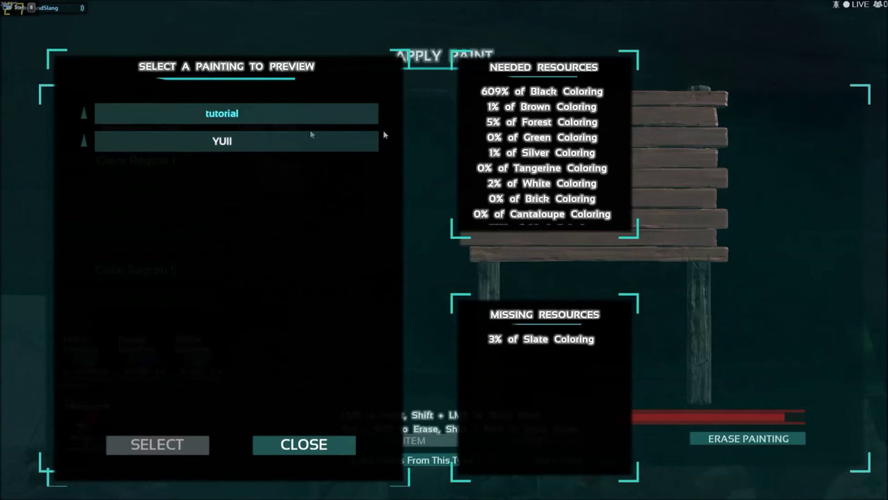
left_click(275, 141)
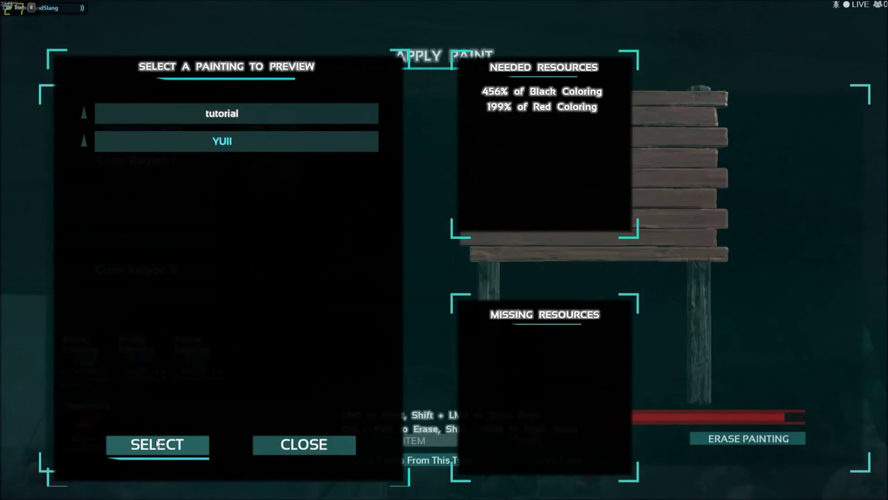
left_click(159, 444)
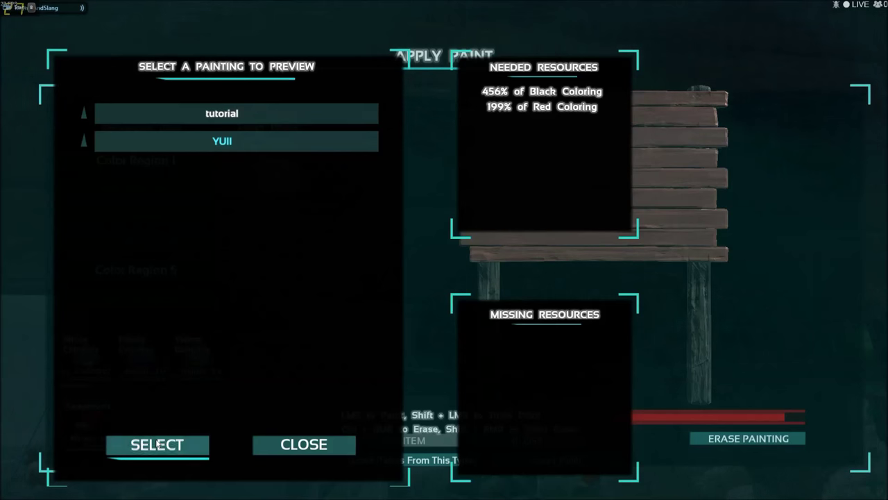